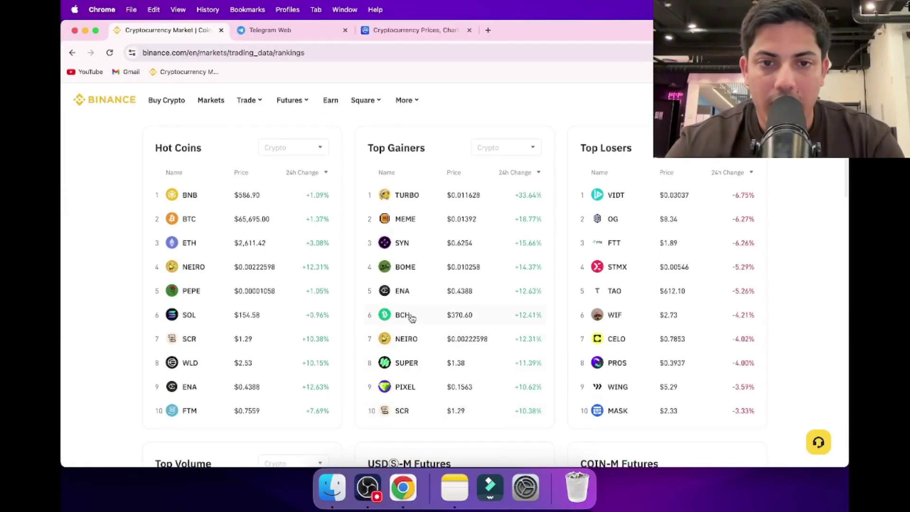
Step: Open the BCH/USDT trading page from Top Gainers, expand its chart, and view the price history back to 2021
left_click(410, 317)
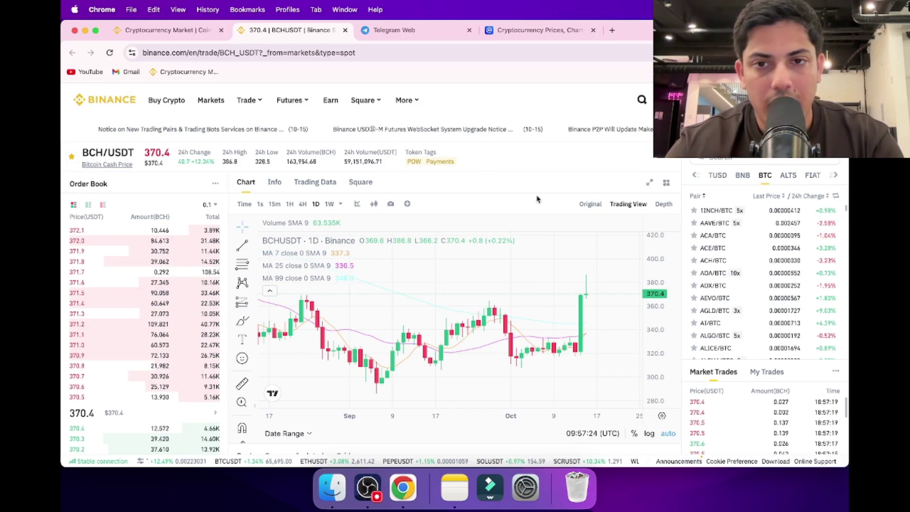
left_click(650, 184)
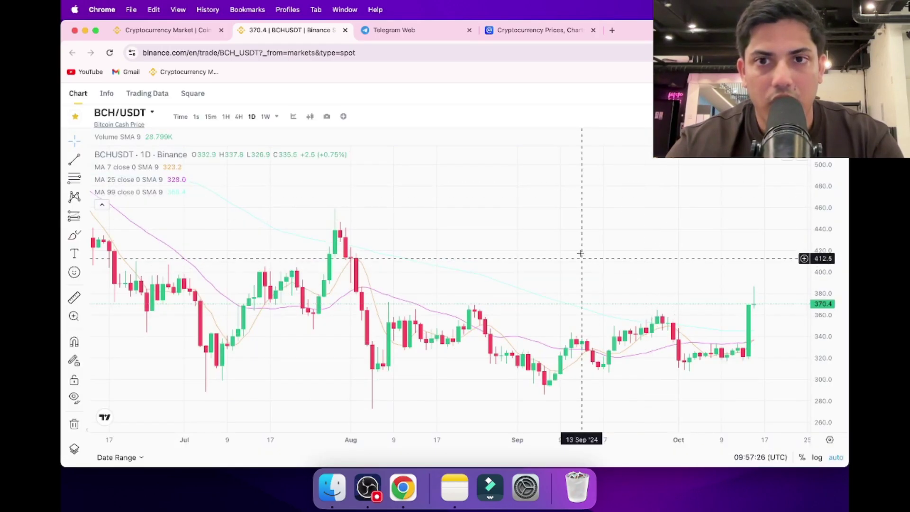
scroll(582, 251, "down", 10)
scroll(584, 250, "down", 6)
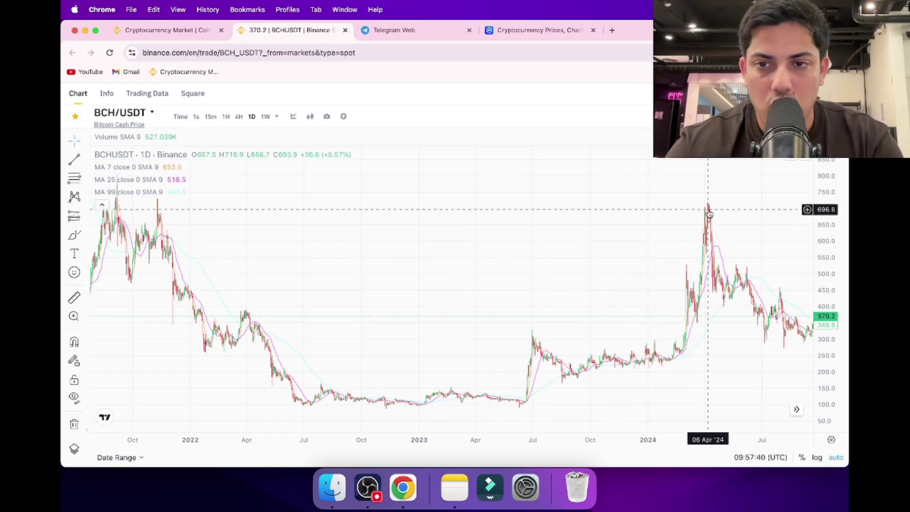
scroll(654, 237, "right", 10)
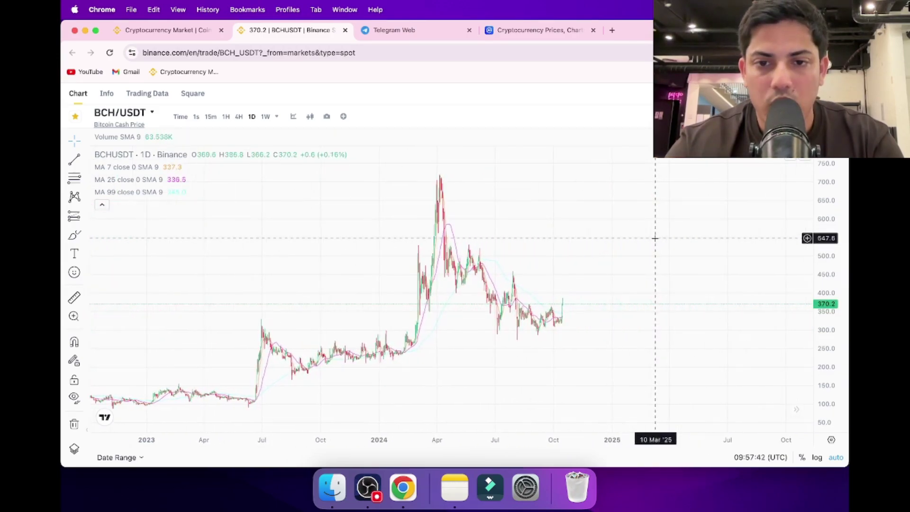
scroll(655, 237, "up", 5)
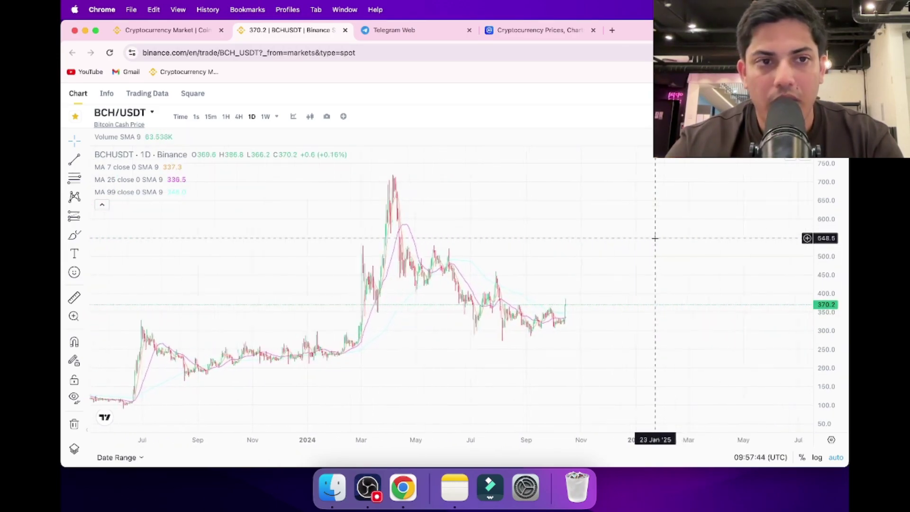
Step: Switch to CoinMarketCap, search for bch, and open the Bitcoin Cash page
left_click(581, 36)
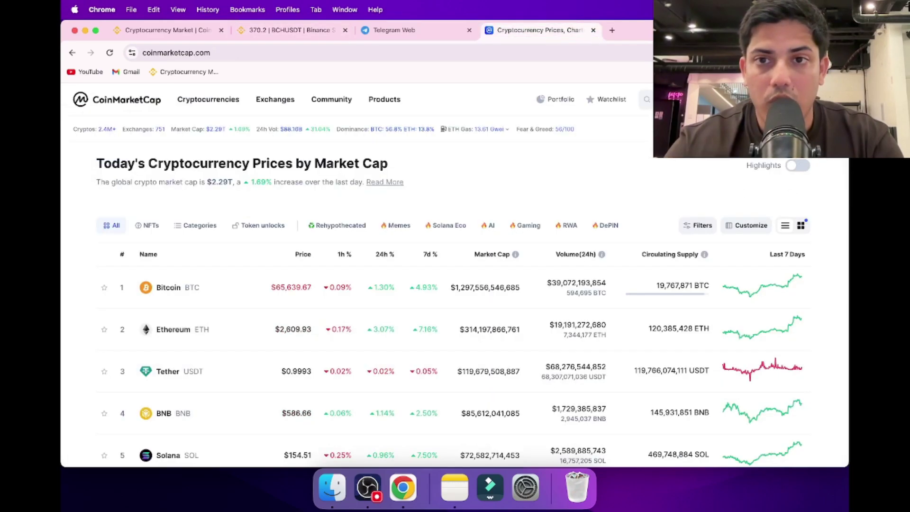
type("/bch")
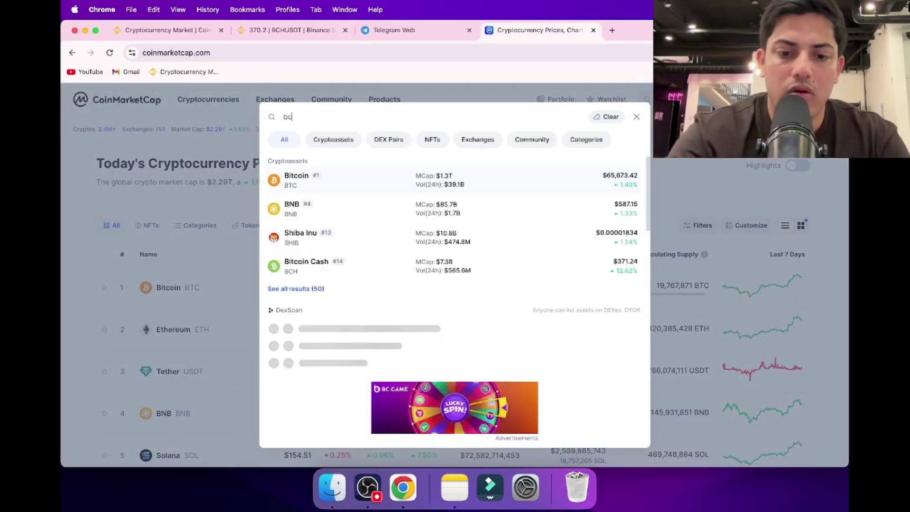
left_click(317, 174)
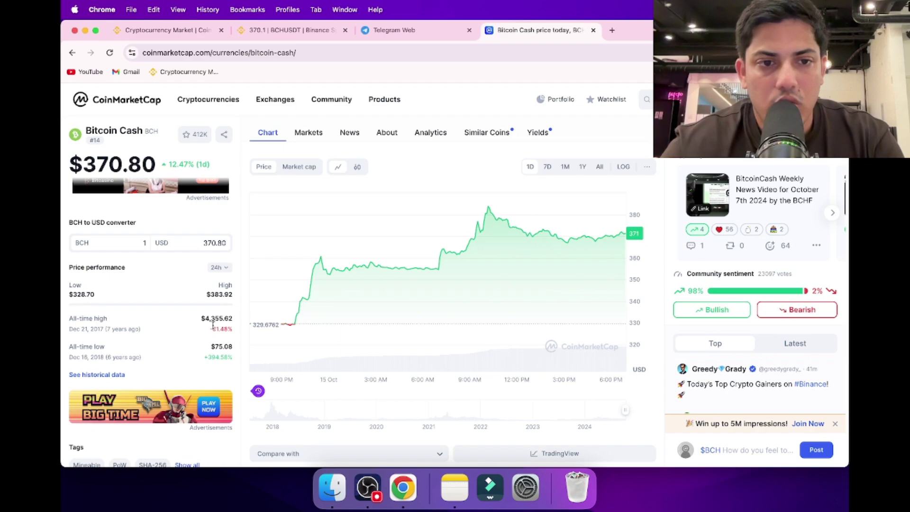
Step: Check Bitcoin Cash's all-time high under price performance and show its price chart for the full history
left_click_drag(202, 319, 232, 321)
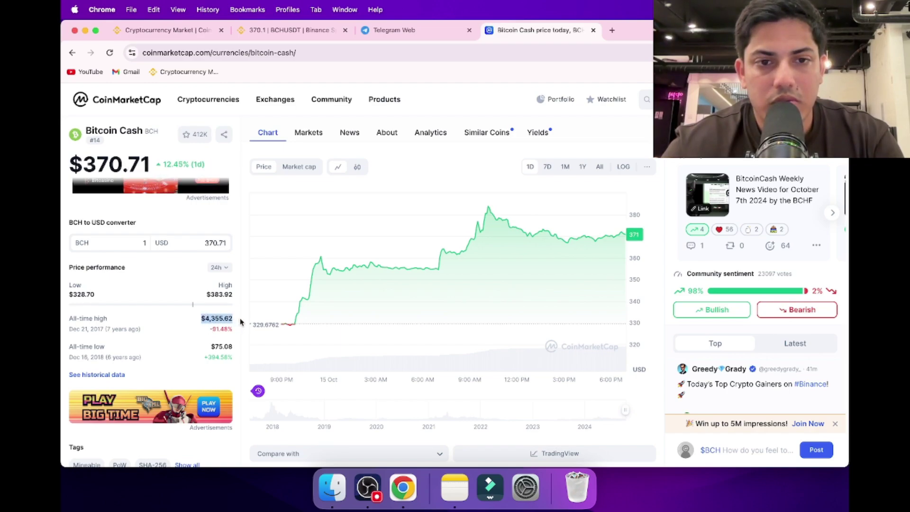
left_click(176, 358)
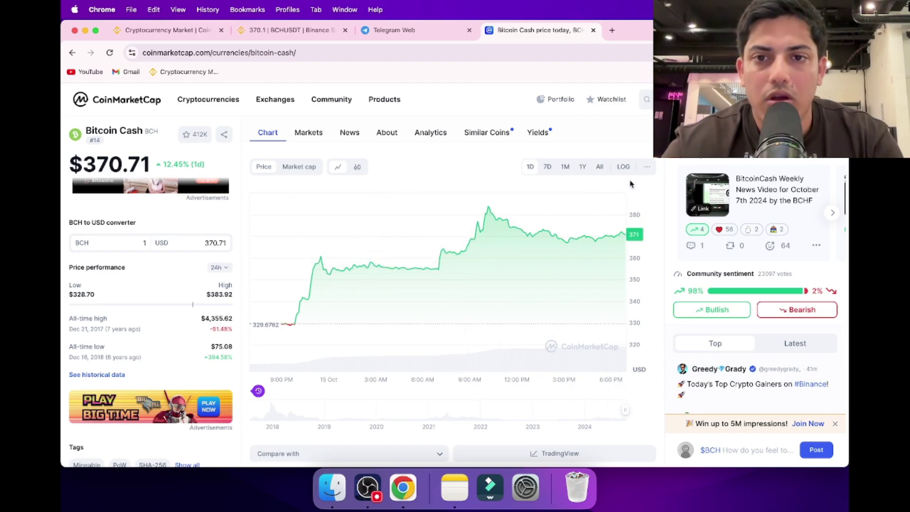
left_click(599, 166)
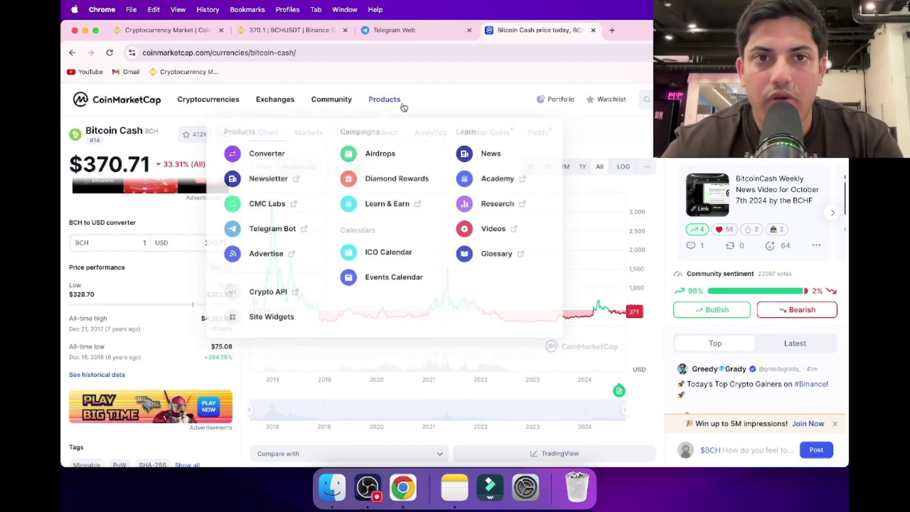
Step: Return to the BCH/USDT chart on Binance and set it to weekly candles, framed on 2022 to the present
left_click(289, 30)
scroll(524, 270, "down", 5)
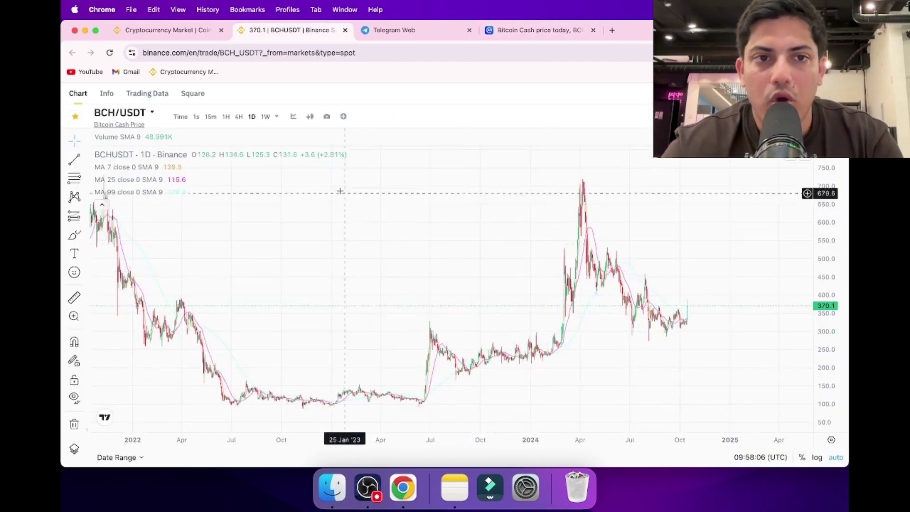
left_click(265, 117)
scroll(640, 360, "down", 5)
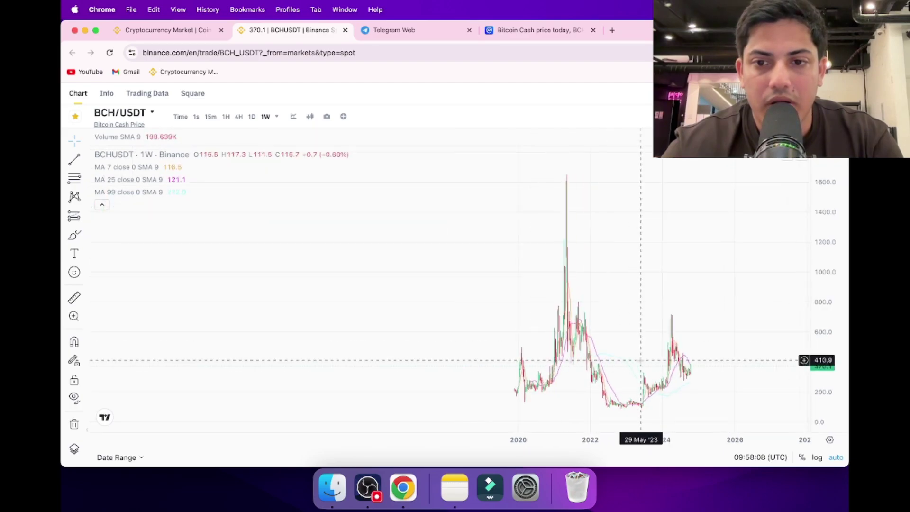
scroll(640, 360, "up", 3)
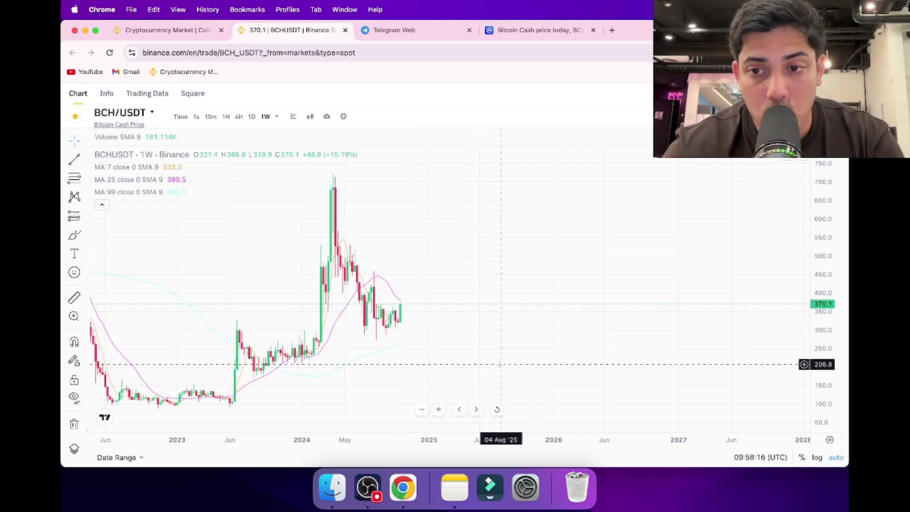
Step: Draw two horizontal lines on the weekly BCH/USDT chart, at about 369 and about 234
left_click(85, 160)
left_click(163, 259)
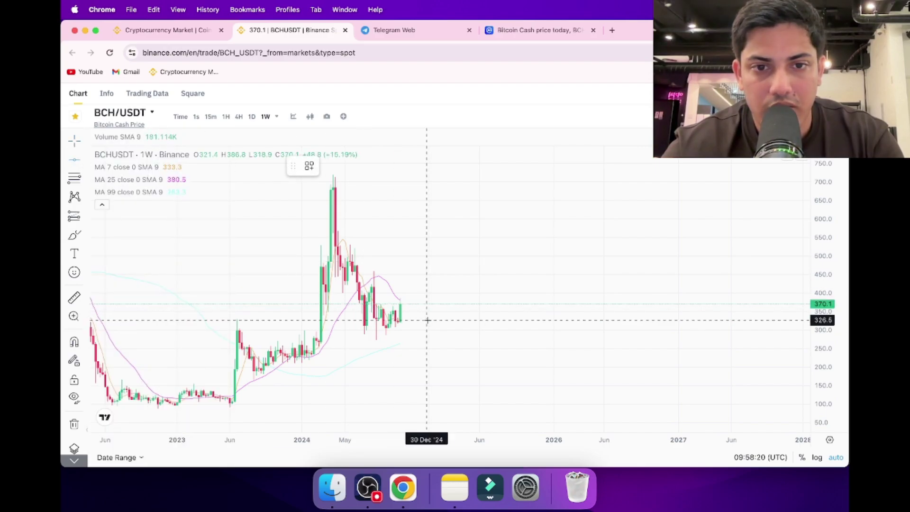
left_click(421, 305)
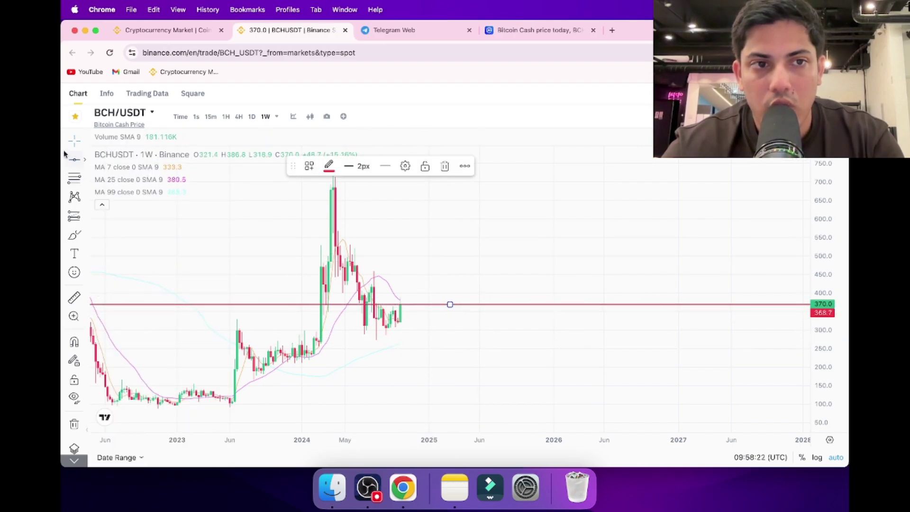
left_click(85, 161)
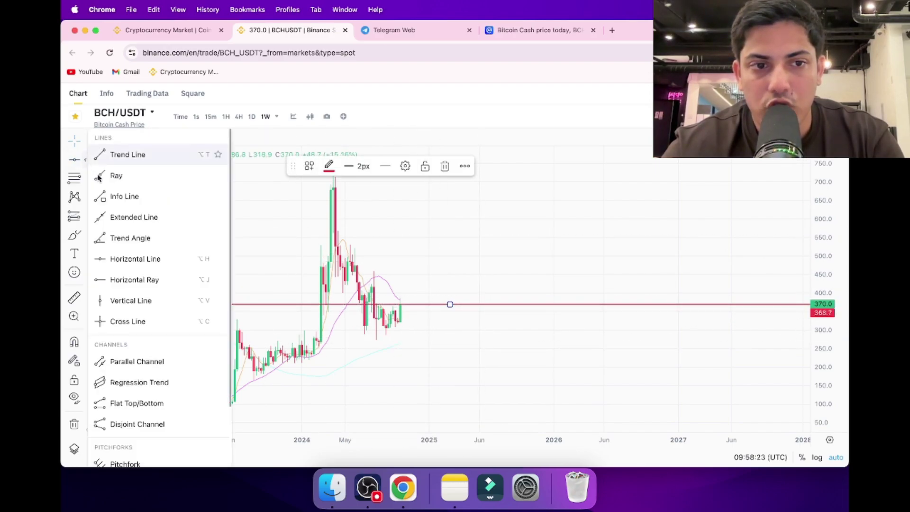
left_click(131, 257)
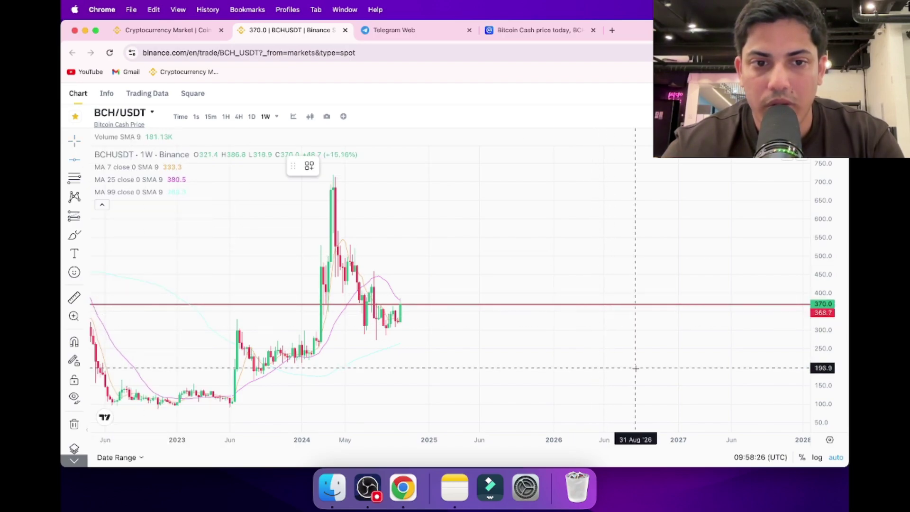
left_click(654, 354)
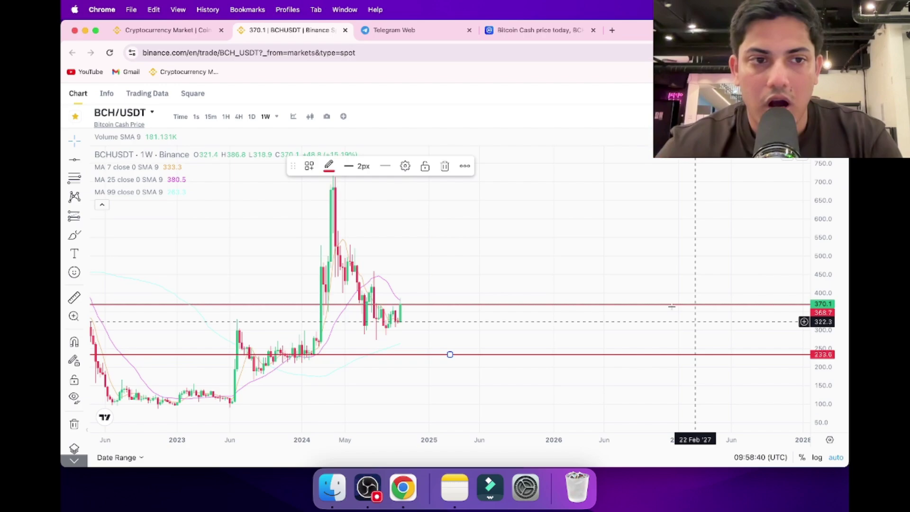
Step: Circle a small area at each horizontal line just after the latest candle, using the Brush tool
left_click(69, 235)
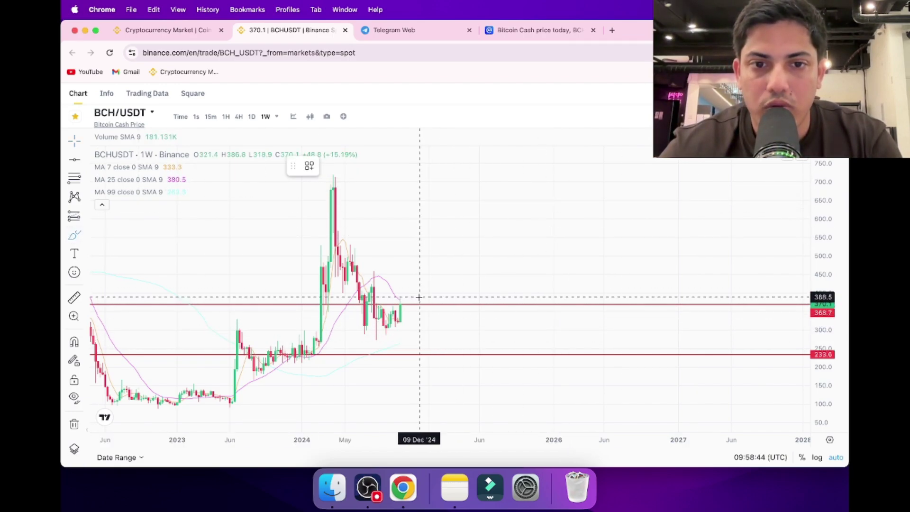
mouse_move(419, 297)
left_mouse_down()
mouse_move(404, 300)
mouse_move(421, 299)
mouse_move(411, 297)
left_mouse_up()
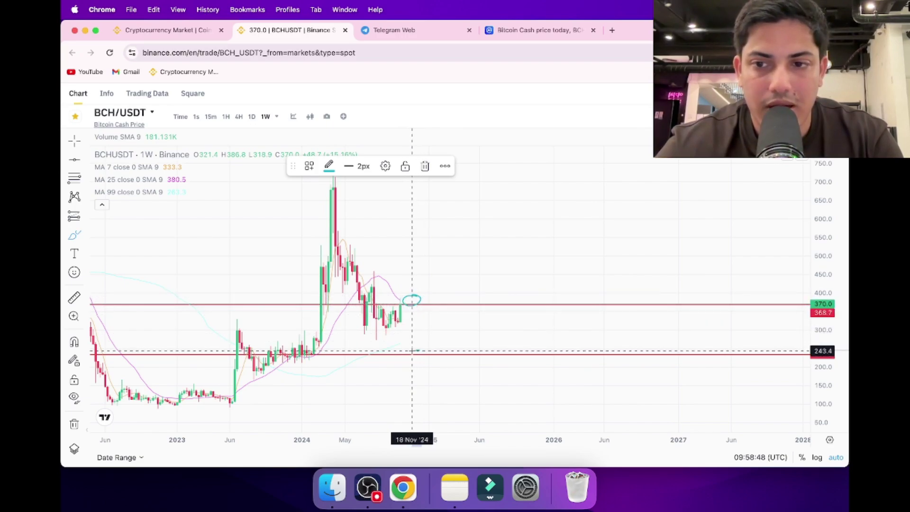
mouse_move(421, 350)
left_mouse_down()
mouse_move(413, 354)
mouse_move(422, 346)
left_mouse_up()
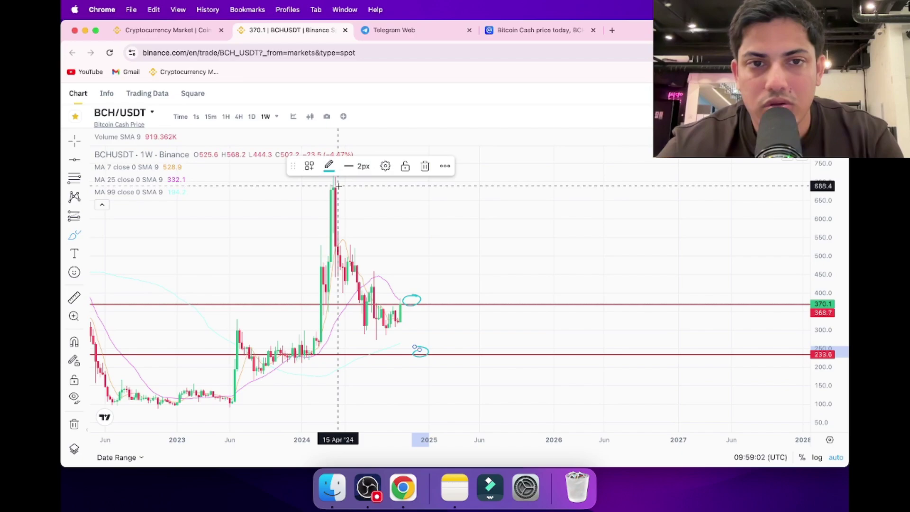
scroll(355, 194, "left", 5)
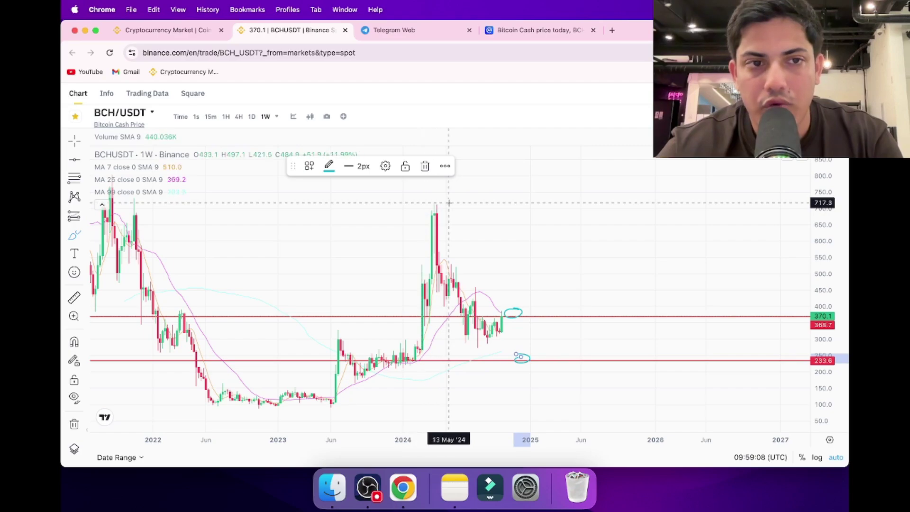
scroll(448, 202, "up", 5)
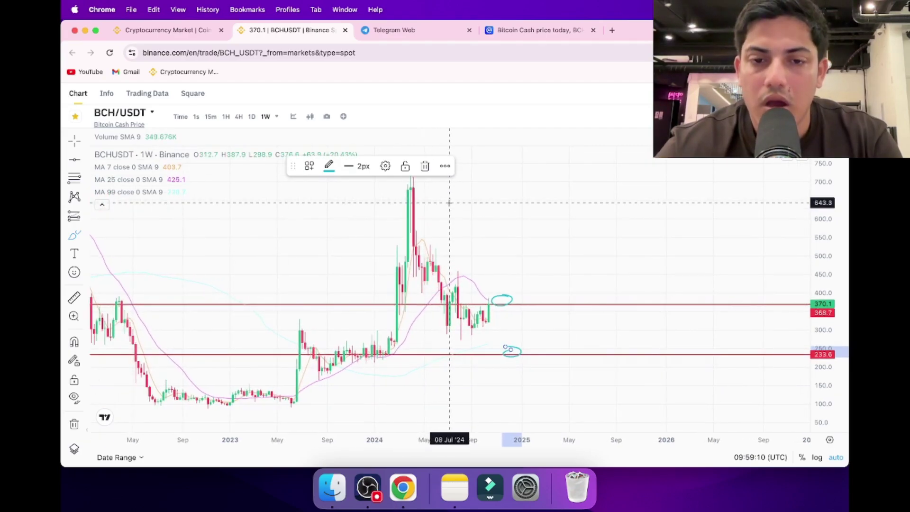
scroll(448, 202, "up", 4)
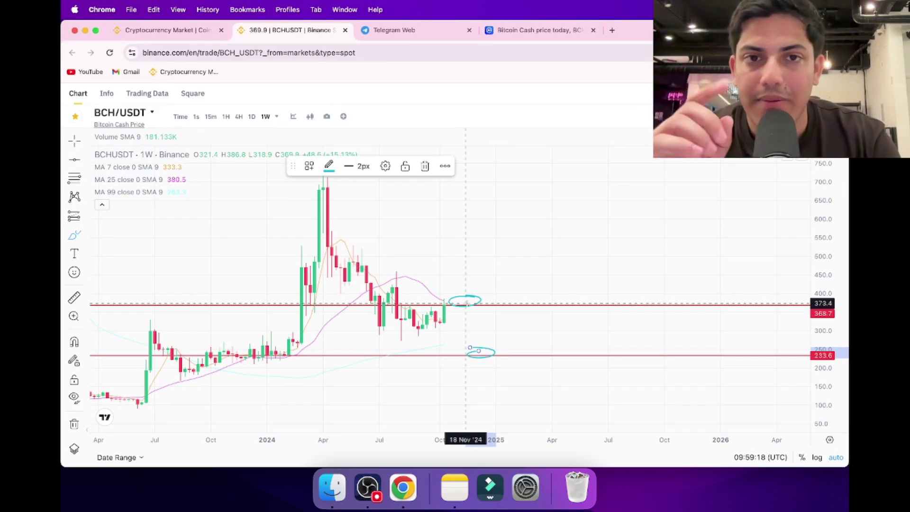
left_click(182, 10)
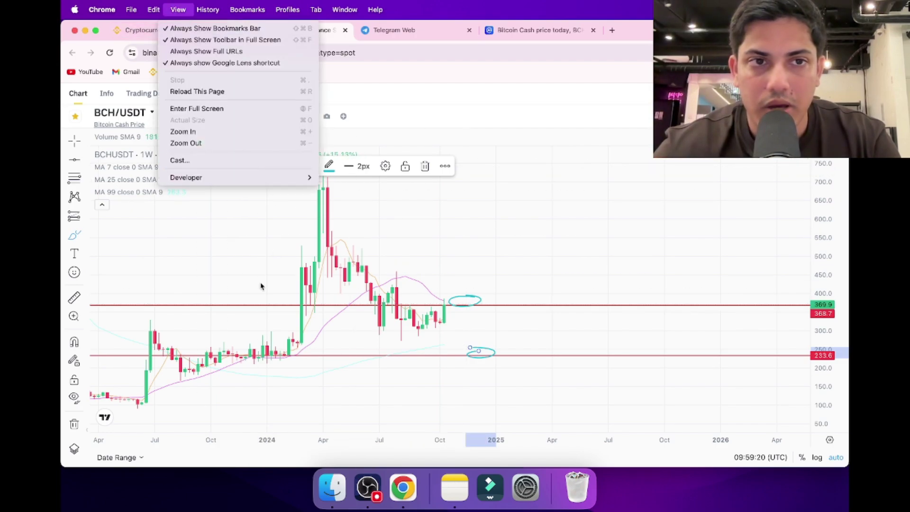
left_click(215, 209)
Step: Compare SUPER in the Binance Top Gainers ranking with the SUPER buy signal posted in the Telegram channel
key("ctrl+shift+Tab")
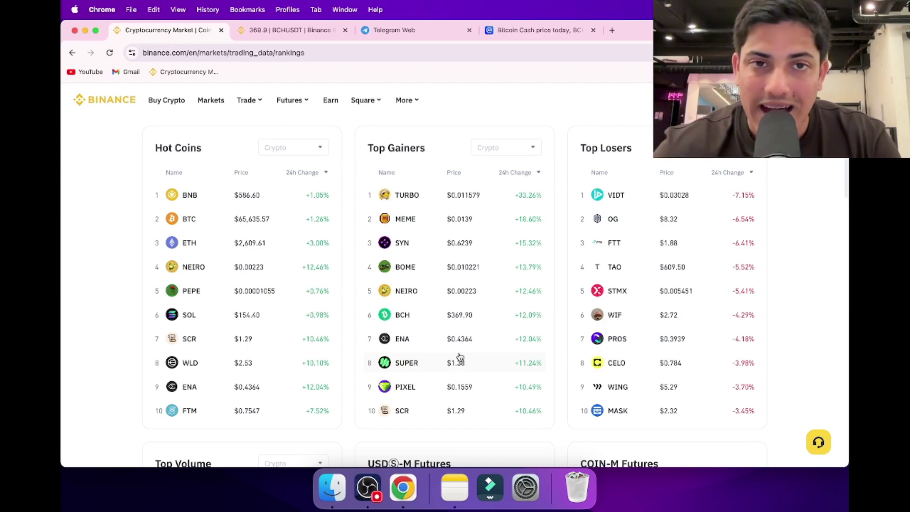
left_click(399, 30)
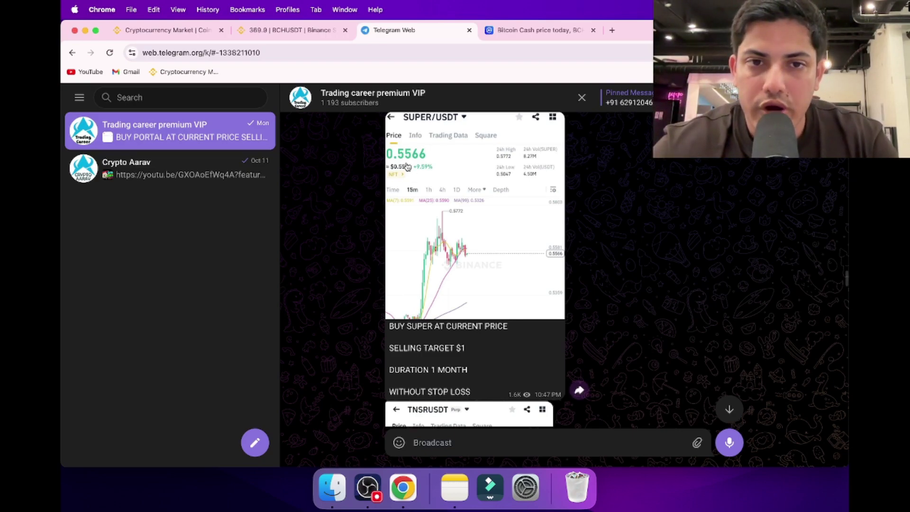
left_click(173, 32)
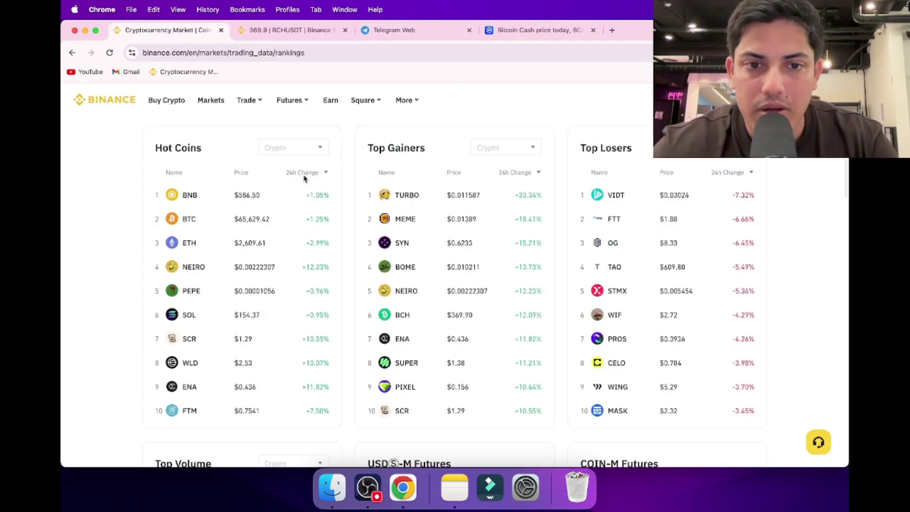
scroll(464, 381, "down", 1)
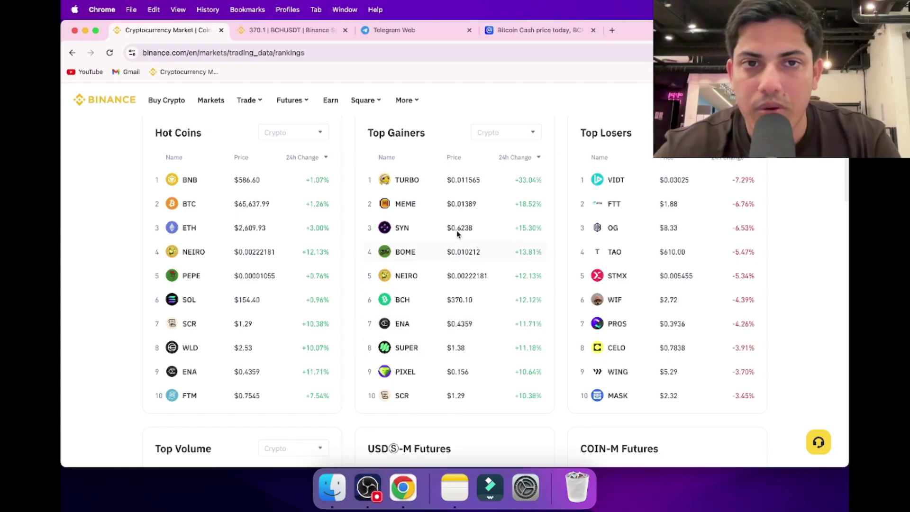
Step: Search the Trading career premium VIP channel in Telegram Web for 19000 and enlarge the Bitcoin screenshot in the September 7, 2022 post
left_click(413, 30)
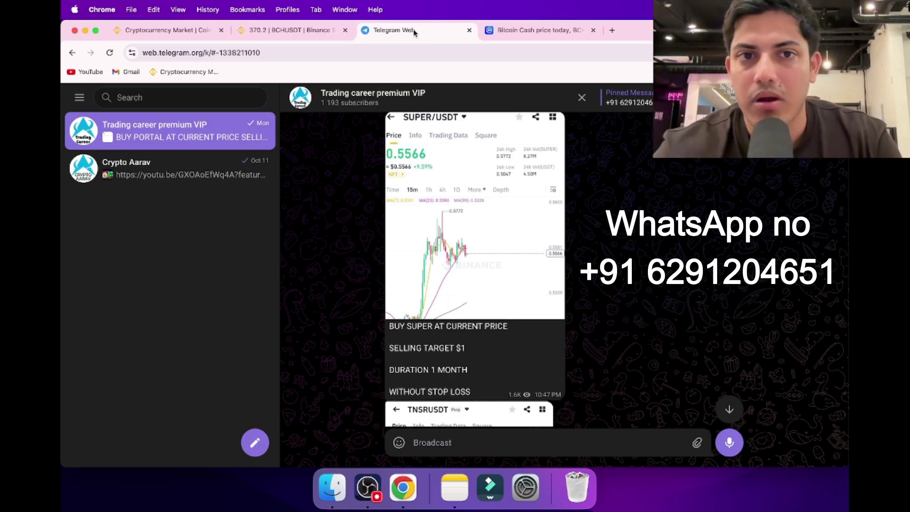
key("super+f")
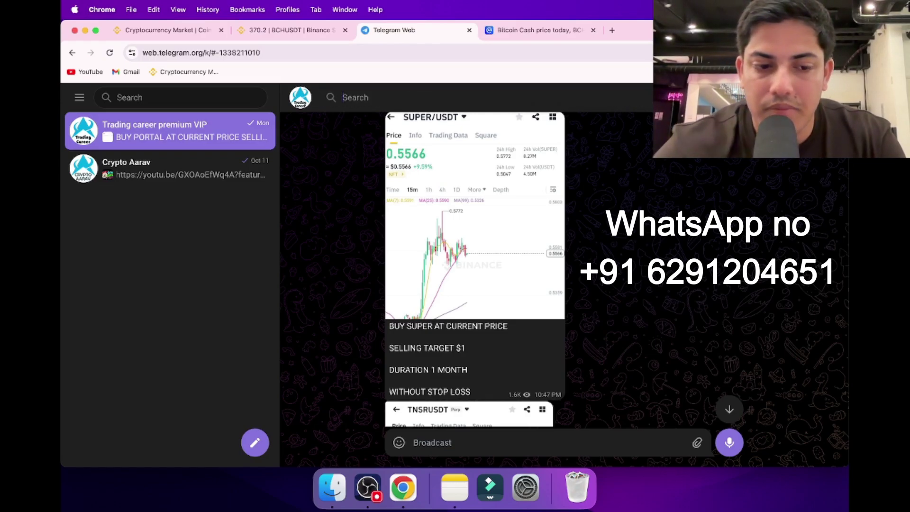
type("19000")
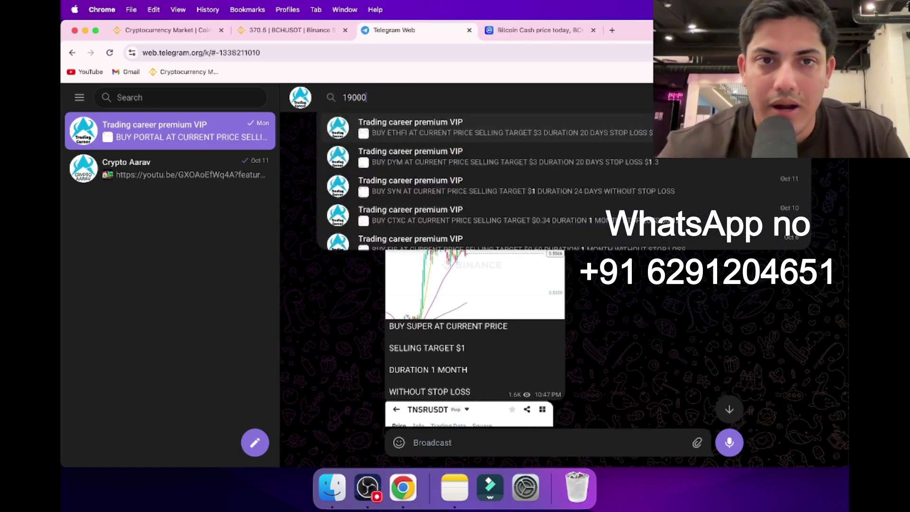
left_click(531, 135)
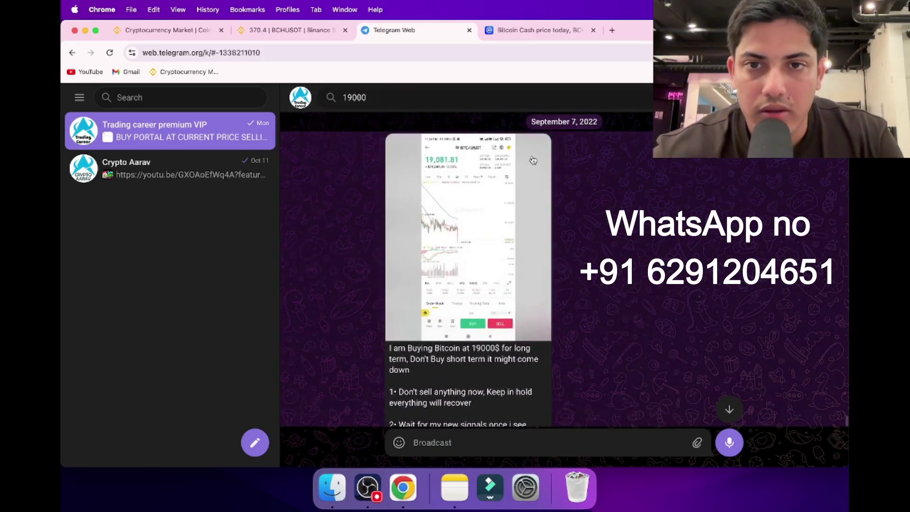
left_click(455, 170)
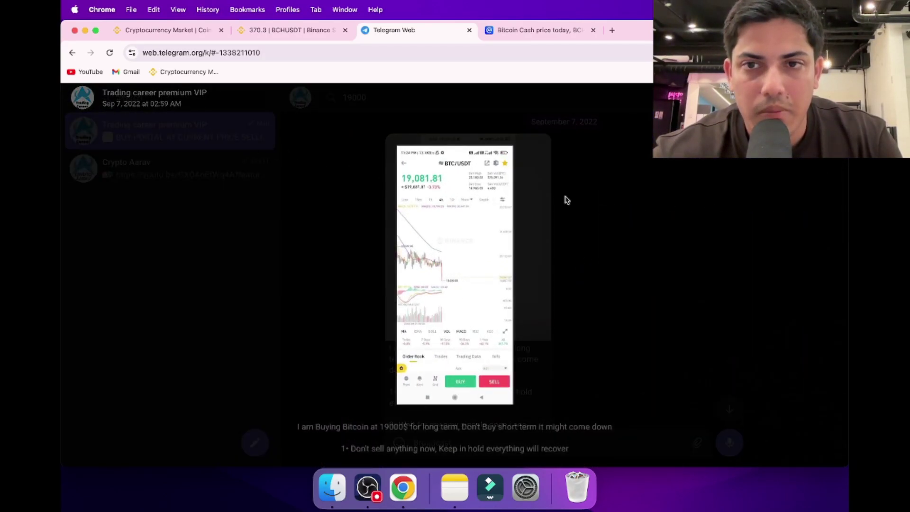
Step: Close the enlarged Telegram screenshot and compare the weekly BCH/USDT chart on Binance with Bitcoin Cash's all-time price chart on CoinMarketCap
key("Escape")
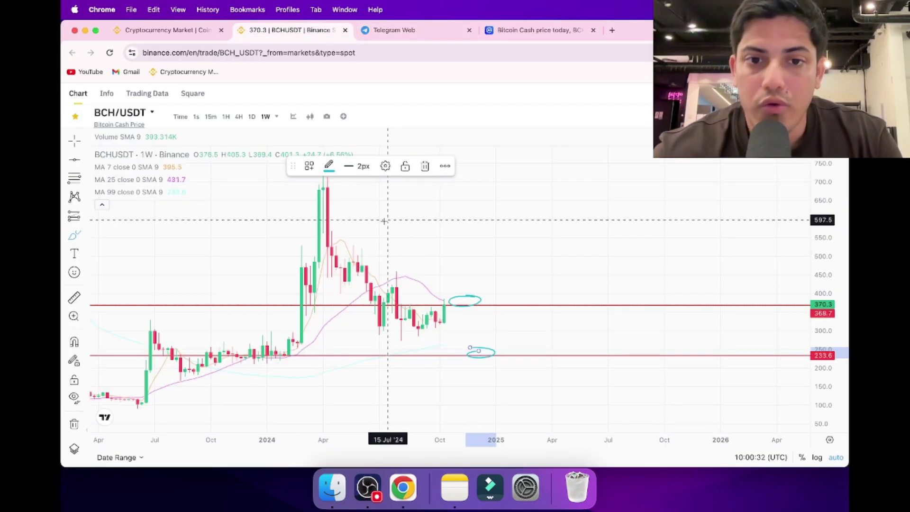
scroll(383, 221, "down", 5)
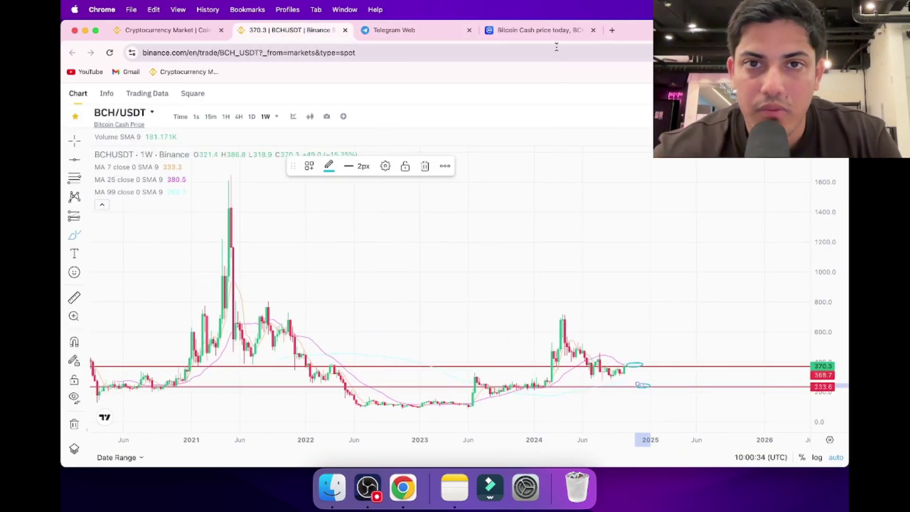
left_click(556, 31)
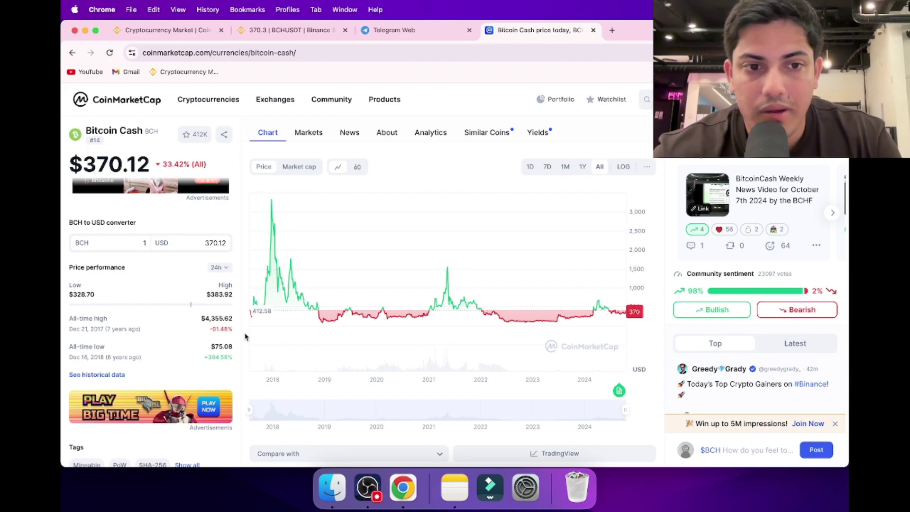
left_click(303, 31)
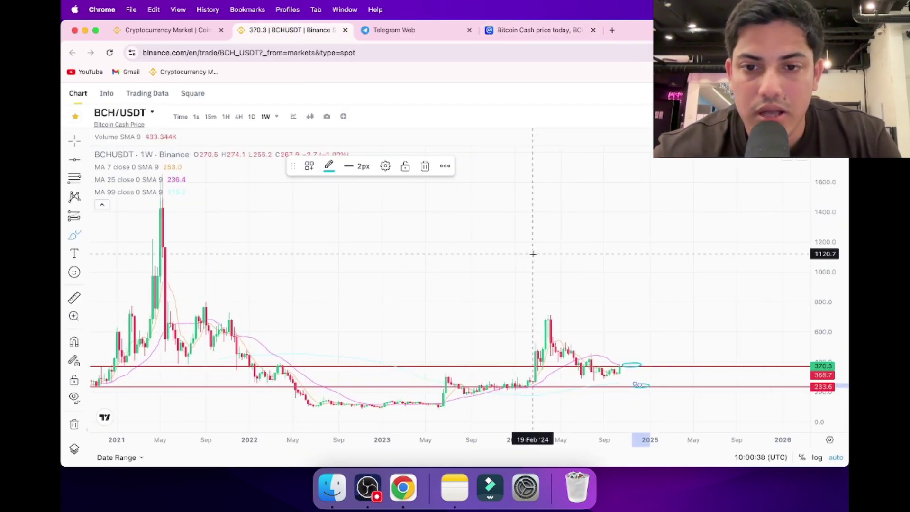
scroll(533, 254, "up", 5)
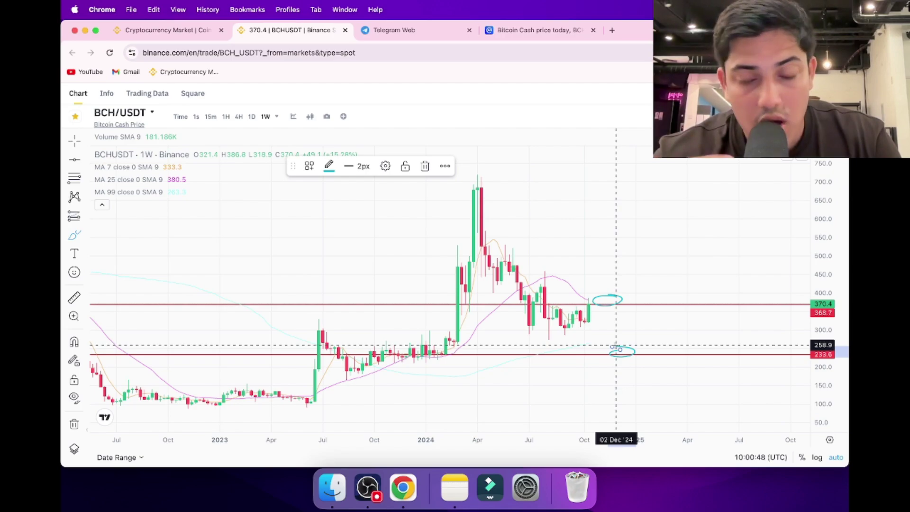
scroll(616, 348, "down", 5)
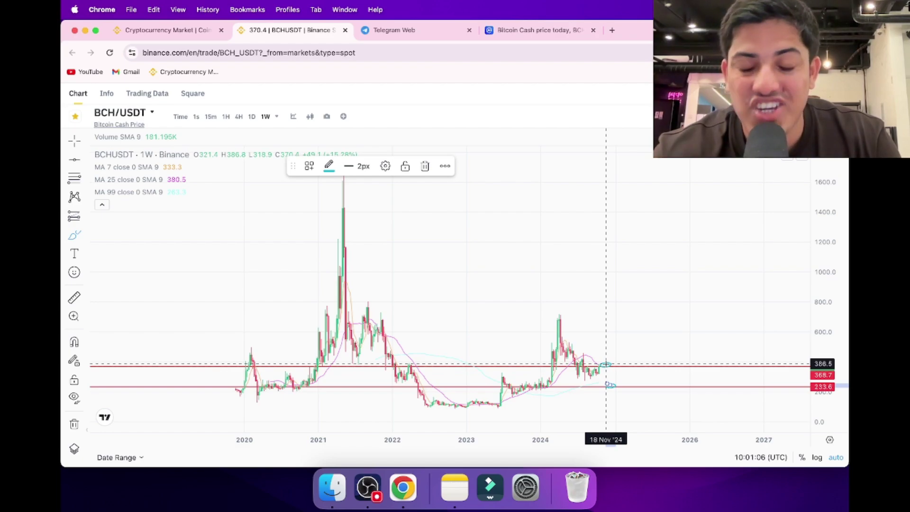
Step: Switch to the Bitcoin Cash page on CoinMarketCap, review its full list of tags, and close the list
left_click(539, 30)
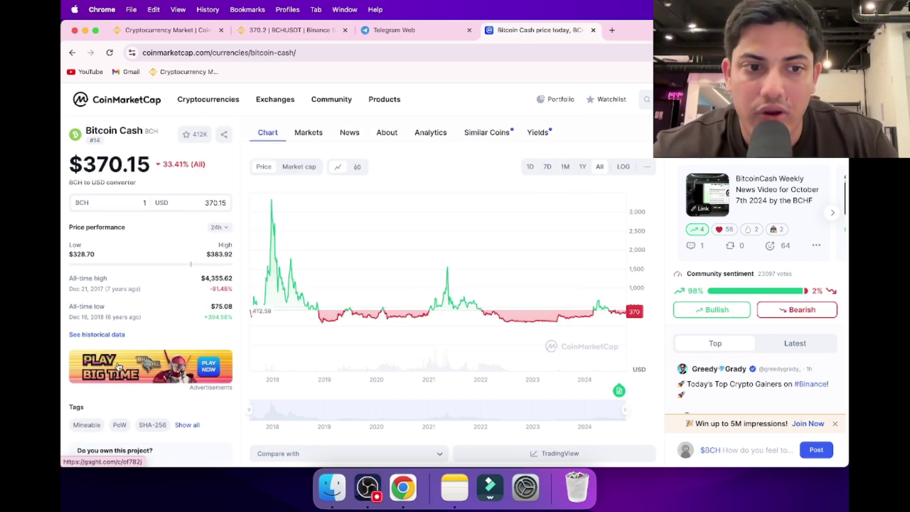
left_click(191, 425)
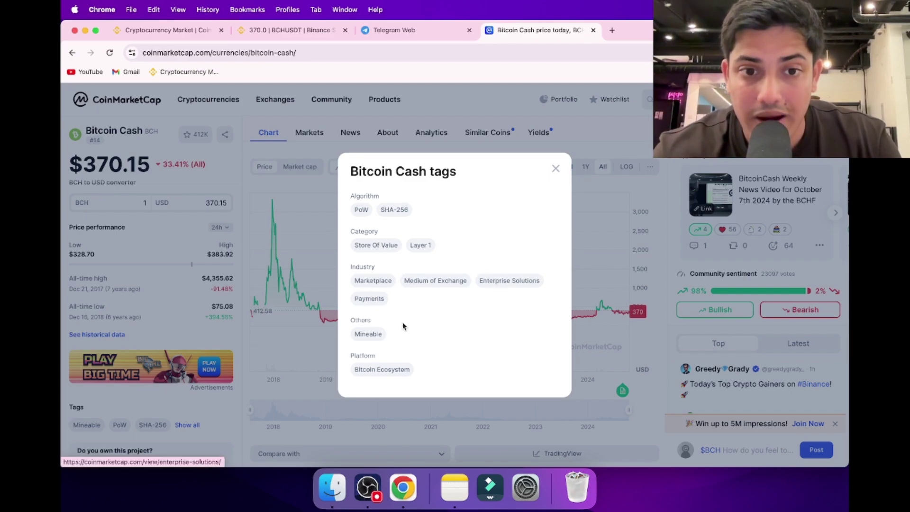
left_click(554, 170)
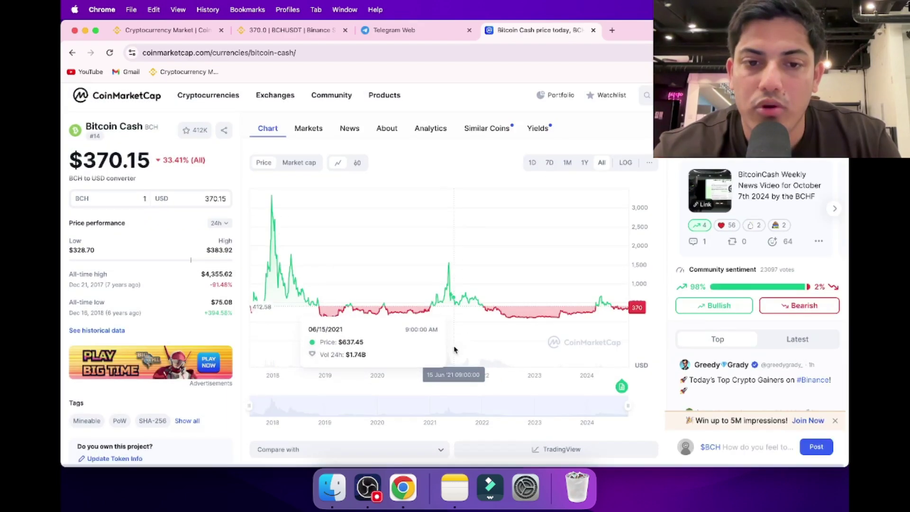
Step: Review the Bitcoin Cash Markets exchange list and the coin's price on CoinMarketCap, and return to the BCH/USDT chart on Binance
scroll(454, 346, "down", 5)
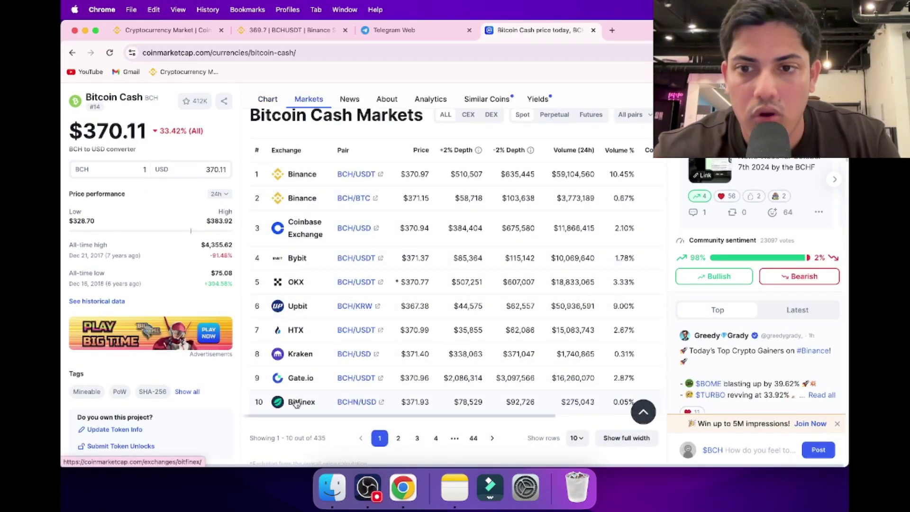
scroll(296, 403, "up", 15)
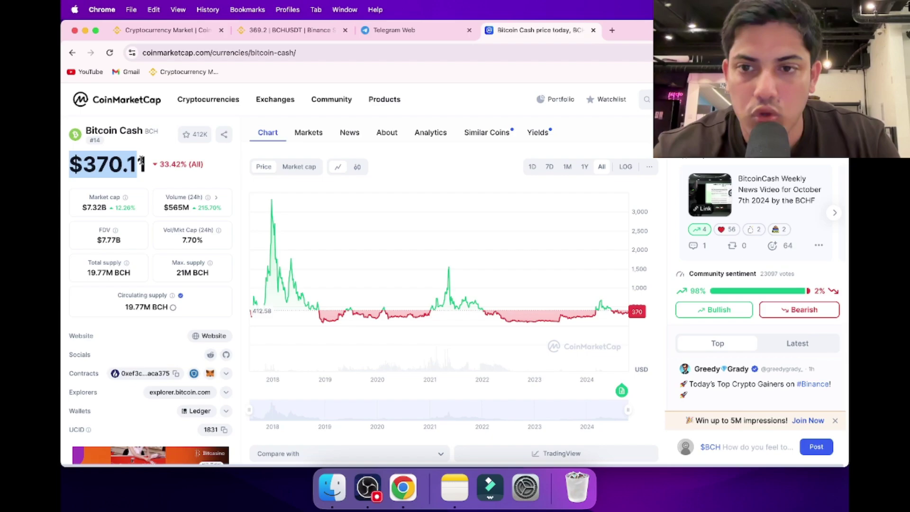
left_click(287, 30)
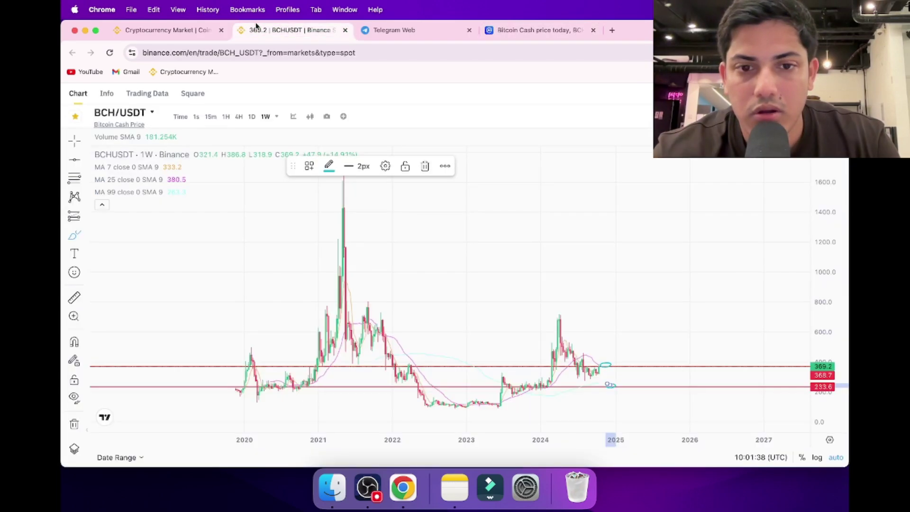